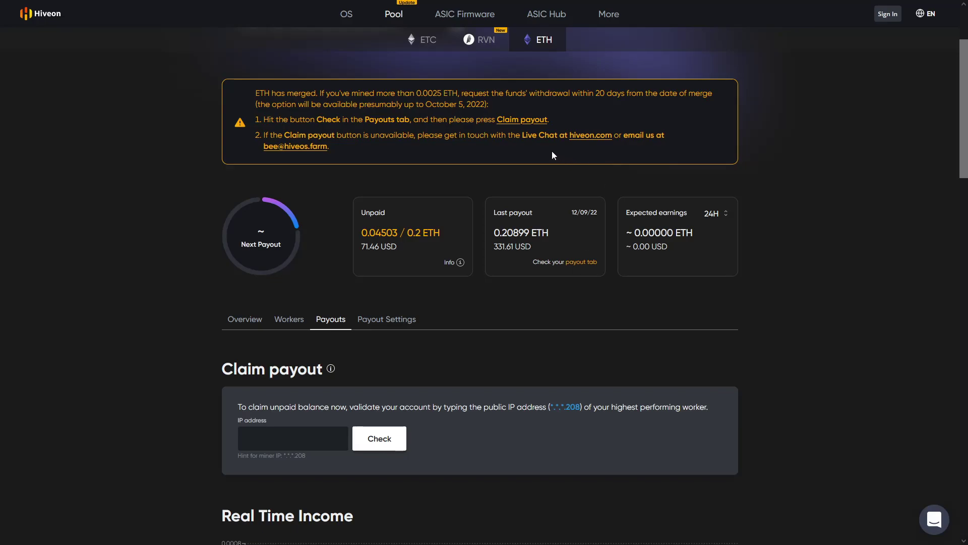
# Step: Go to the Claim payout form and start entering the top worker's IP address
pyautogui.click(518, 122)
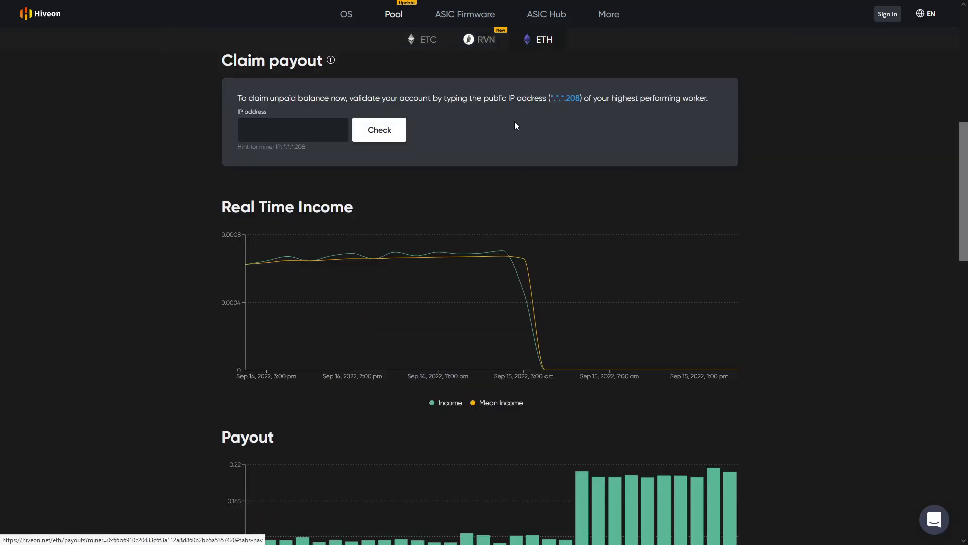
pyautogui.click(281, 129)
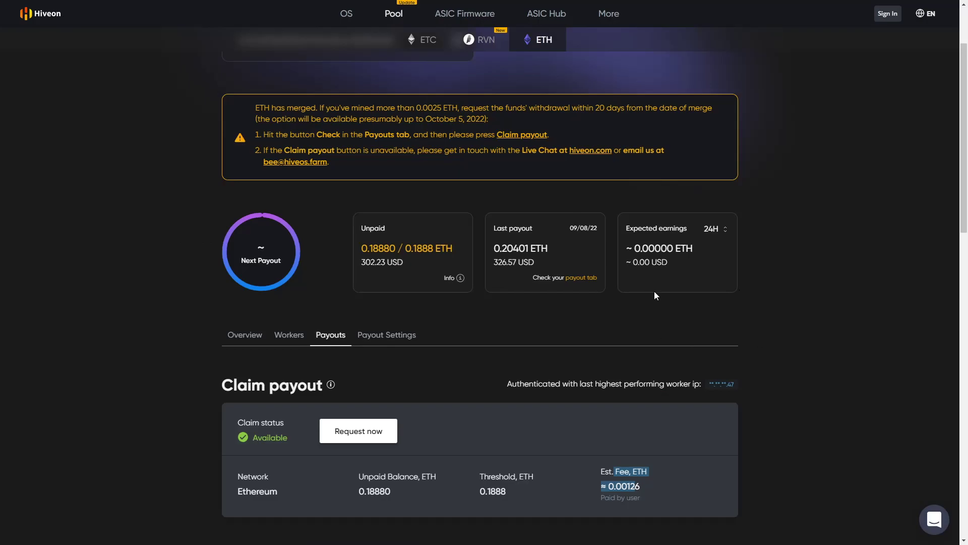
pyautogui.scroll(-1, 446, 273)
pyautogui.scroll(-2, 474, 274)
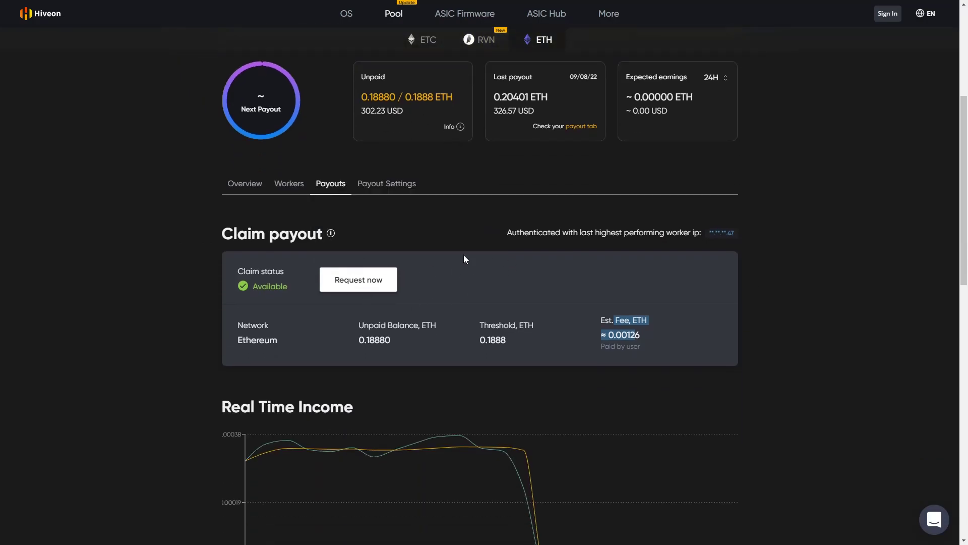
pyautogui.scroll(2, 738, 268)
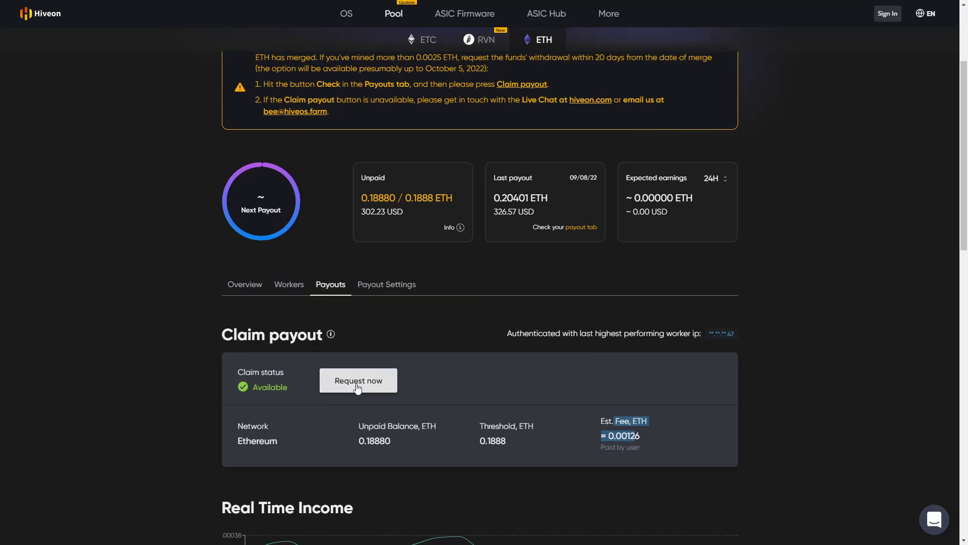
pyautogui.moveTo(375, 440); pyautogui.dragTo(332, 221)
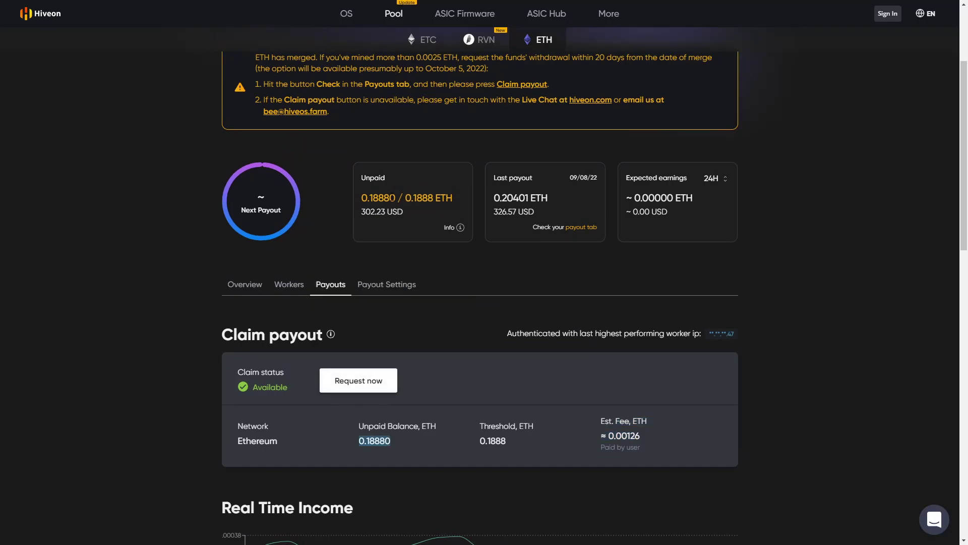
pyautogui.moveTo(603, 421); pyautogui.dragTo(650, 435)
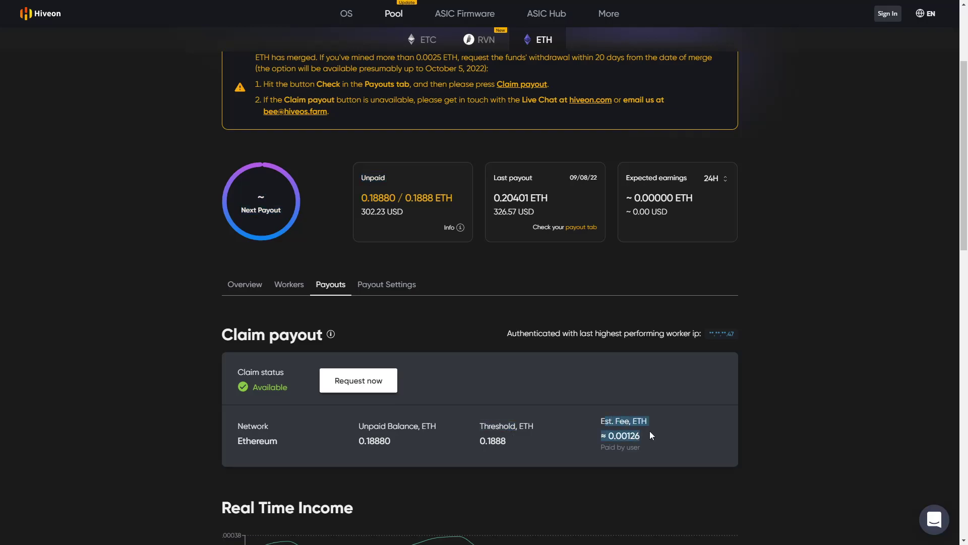
pyautogui.click(863, 320)
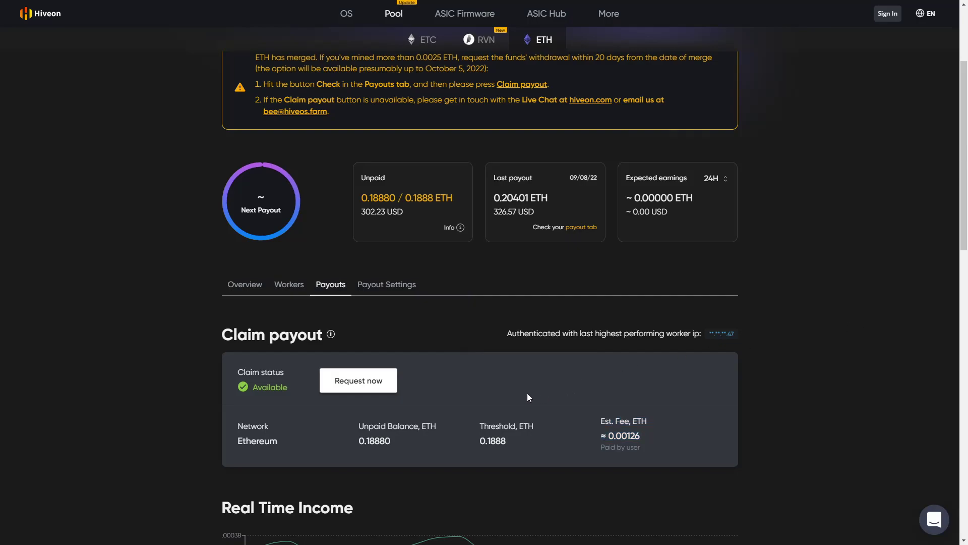
# Step: Request the payout of the 0.1888 ETH unpaid balance via Request now
pyautogui.click(357, 385)
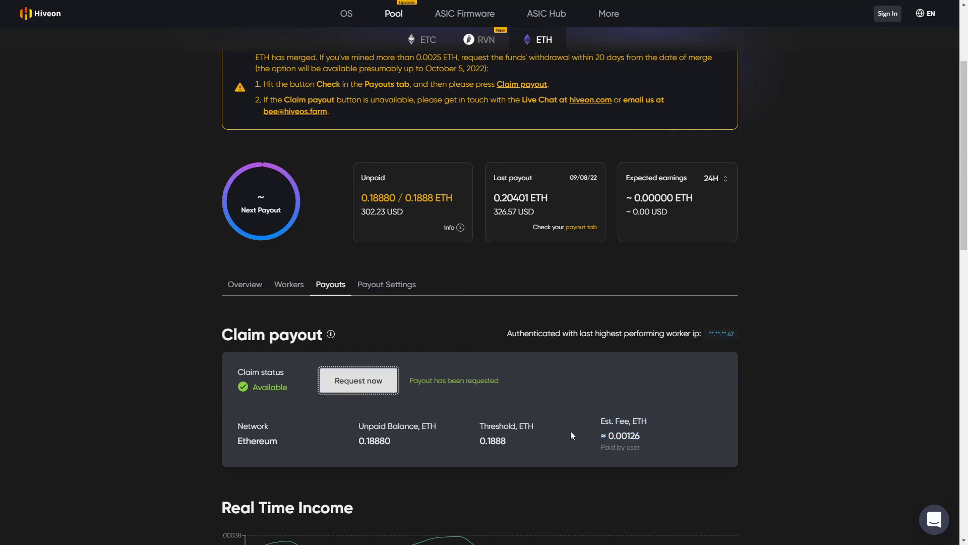